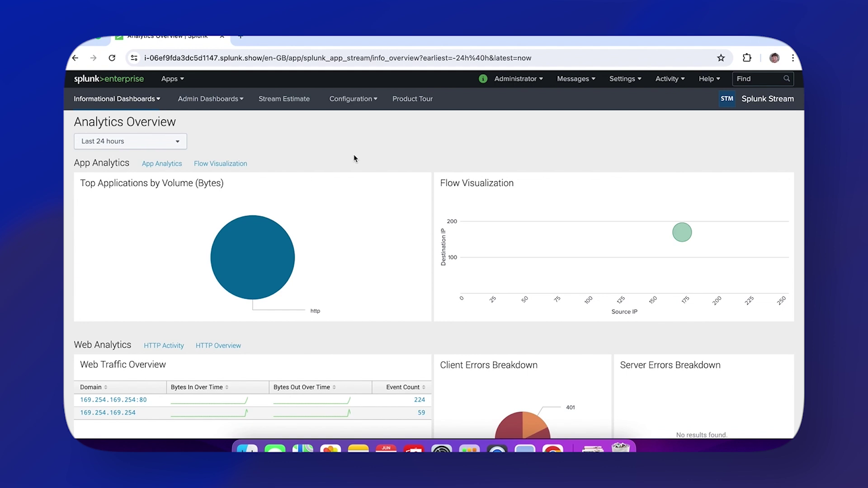
Go to Configuration > Configure Streams and browse the Metadata Streams table.
left_click(355, 98)
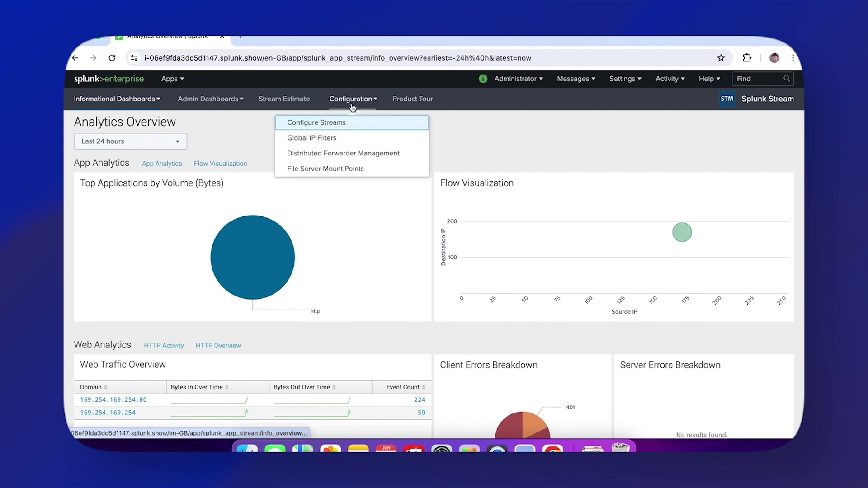
left_click(336, 125)
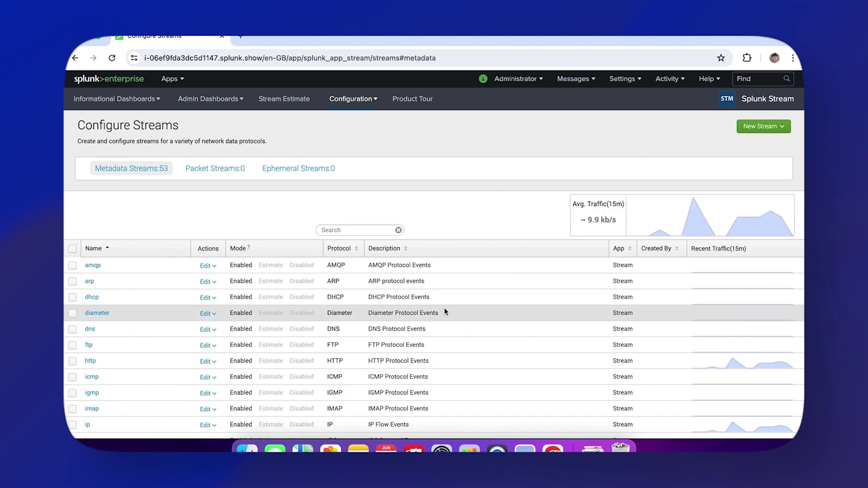
scroll(444, 309, "down", 3)
scroll(445, 309, "down", 15)
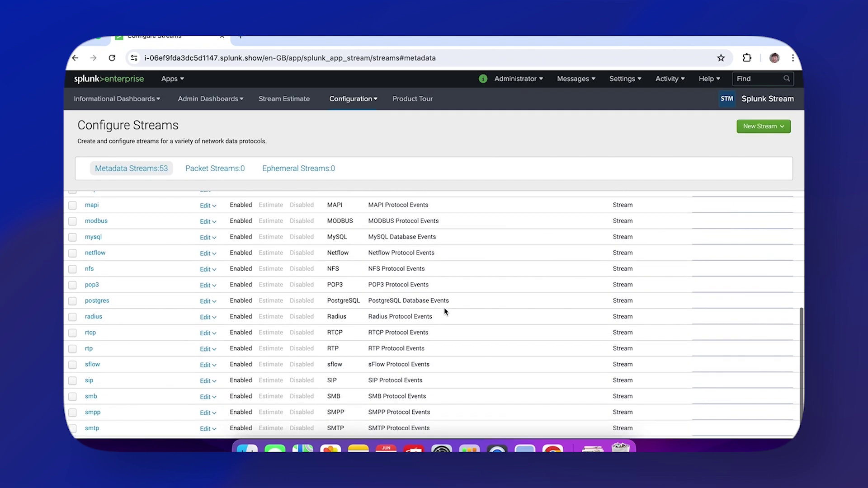
scroll(443, 307, "up", 18)
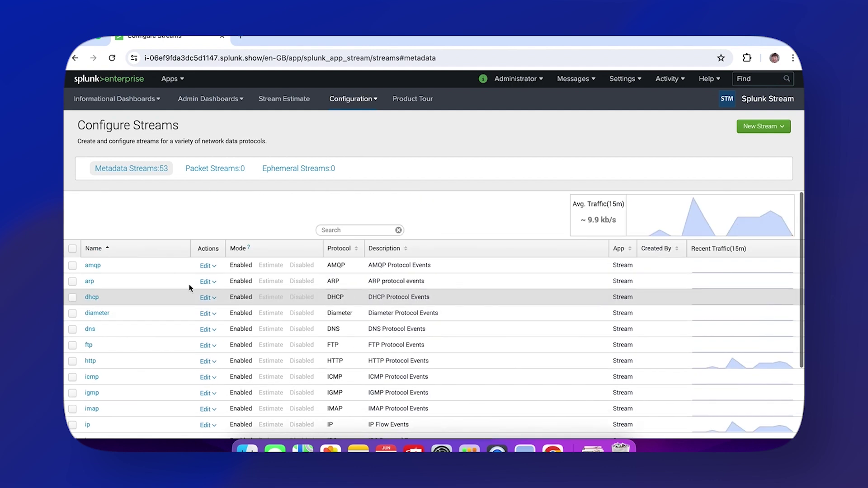
Start a new metadata stream from the New Stream menu.
mouse_move(689, 221)
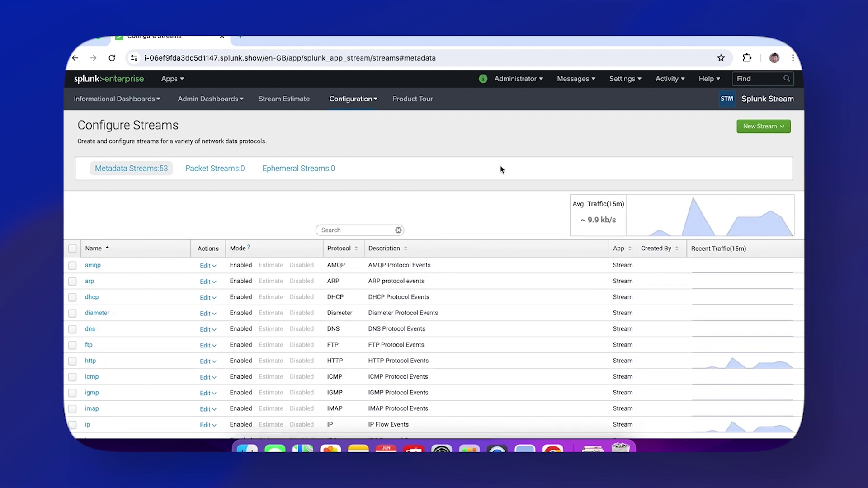
left_click(778, 133)
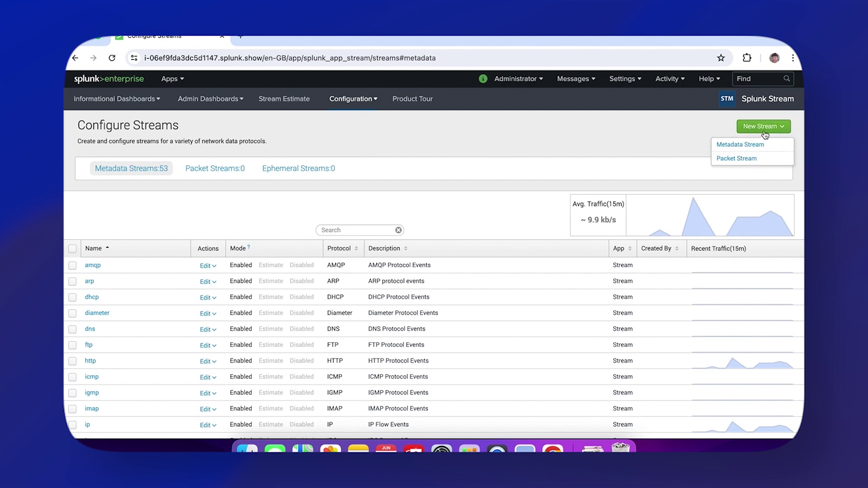
left_click(751, 147)
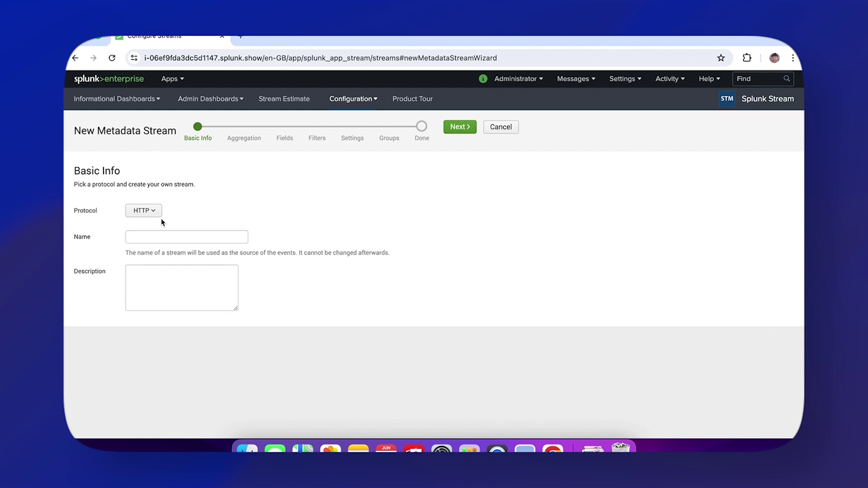
Set protocol DNS, name win_demo_dns, description 'Windows DNS capture data.', and continue to Aggregation.
left_click(149, 211)
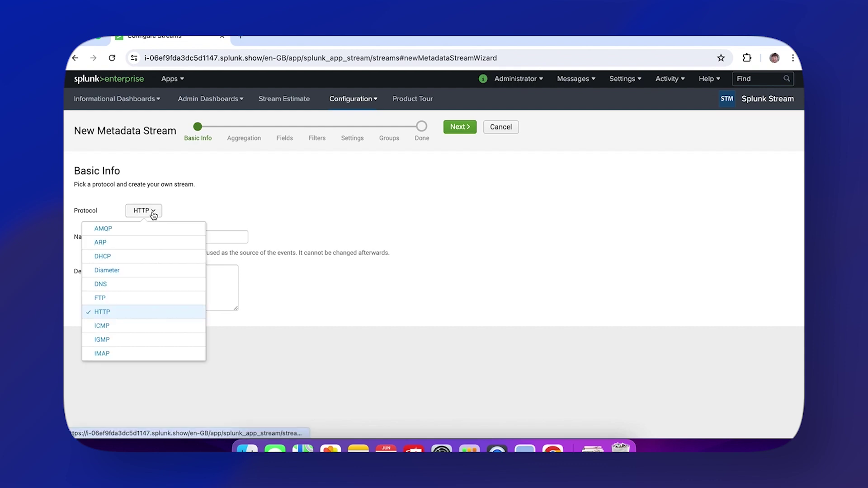
left_click(131, 283)
left_click(166, 240)
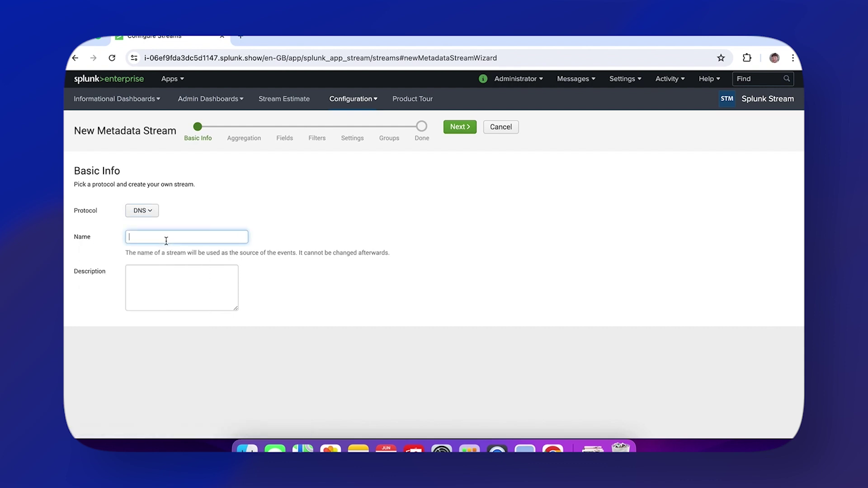
type("win")
type("_demo_dns")
left_click(170, 284)
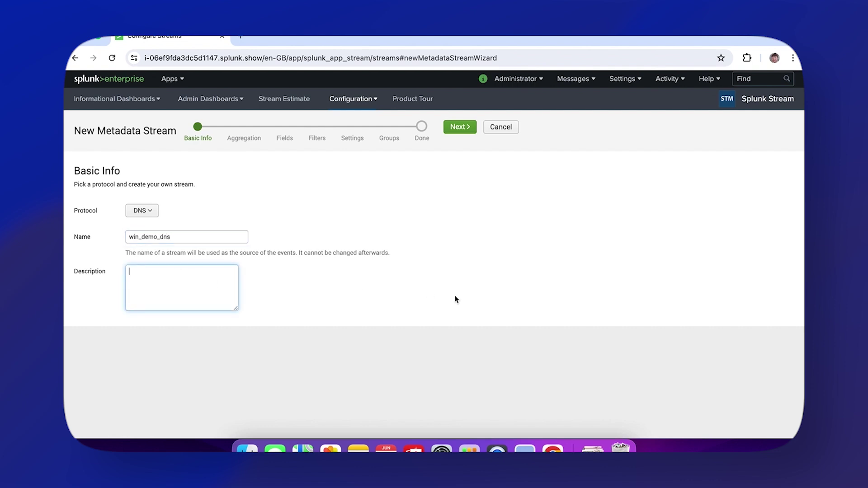
type("Windows DNS capture data.")
left_click(457, 129)
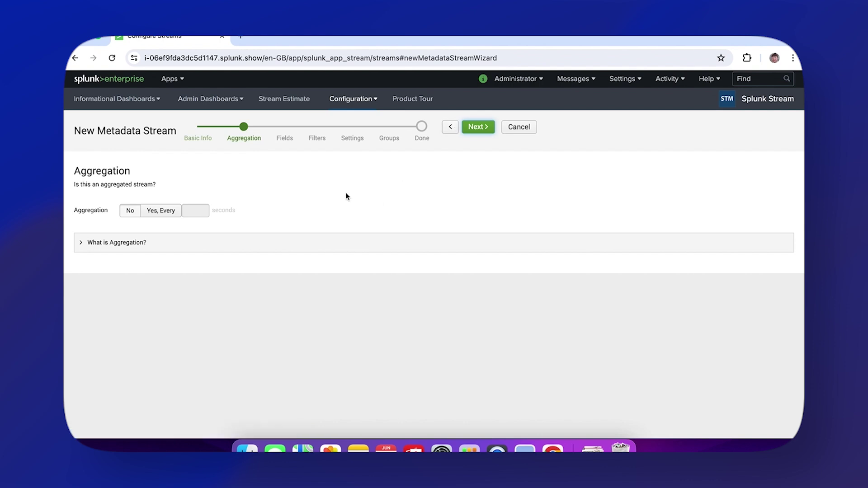
Expand and read the 'What is Aggregation?' panel, then continue to the Fields step.
left_click(78, 244)
left_click(80, 244)
left_click(80, 245)
scroll(497, 346, "down", 1)
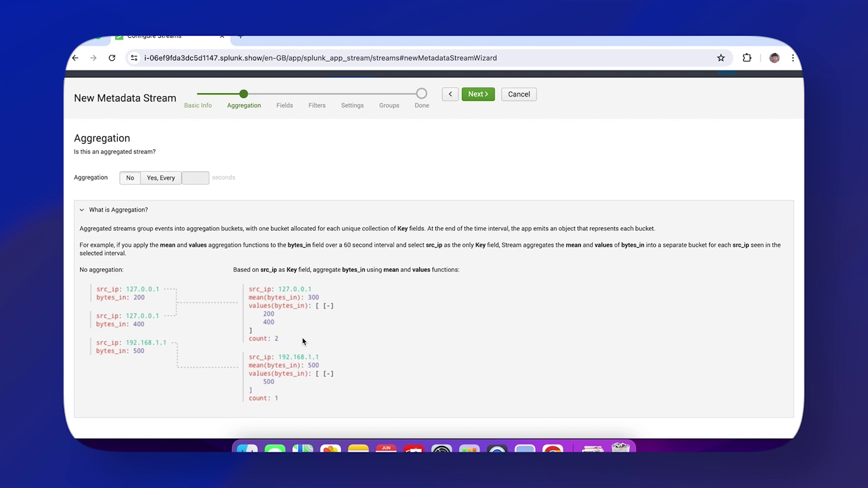
left_click(479, 96)
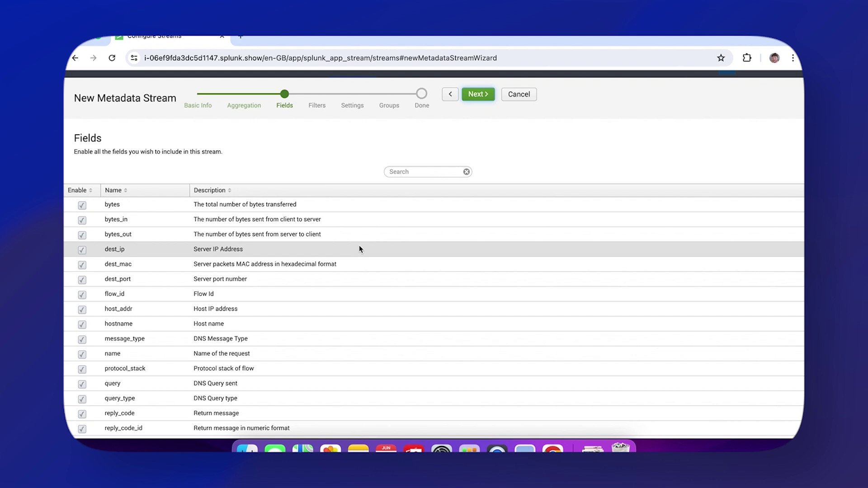
scroll(359, 245, "down", 6)
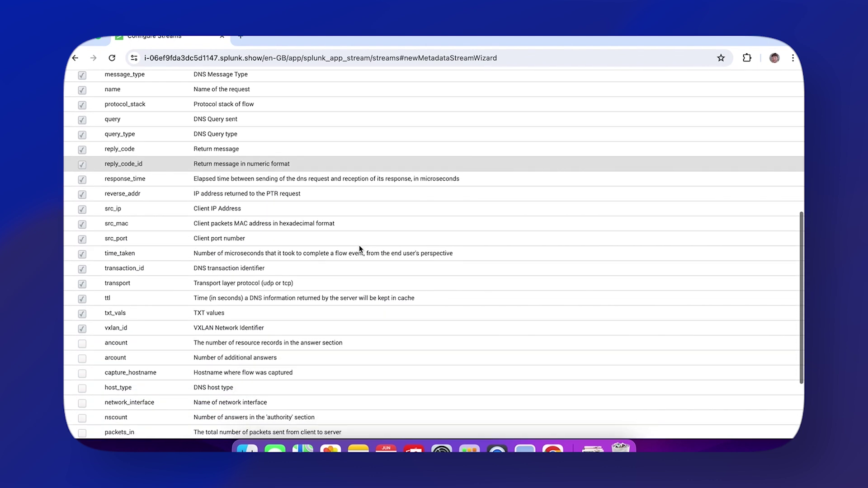
scroll(359, 245, "down", 2)
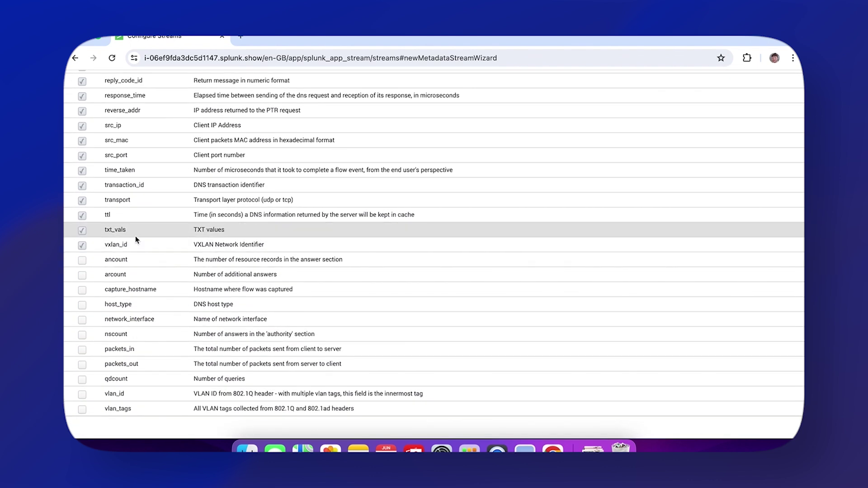
left_click(82, 232)
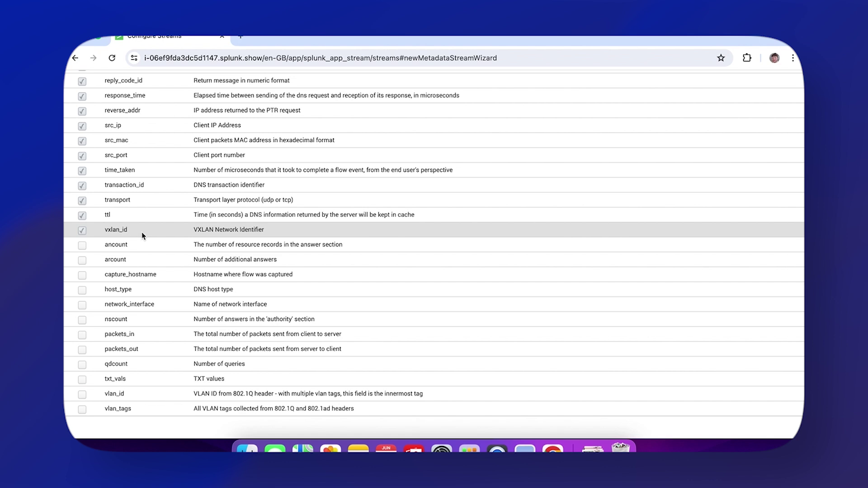
scroll(168, 375, "down", 1)
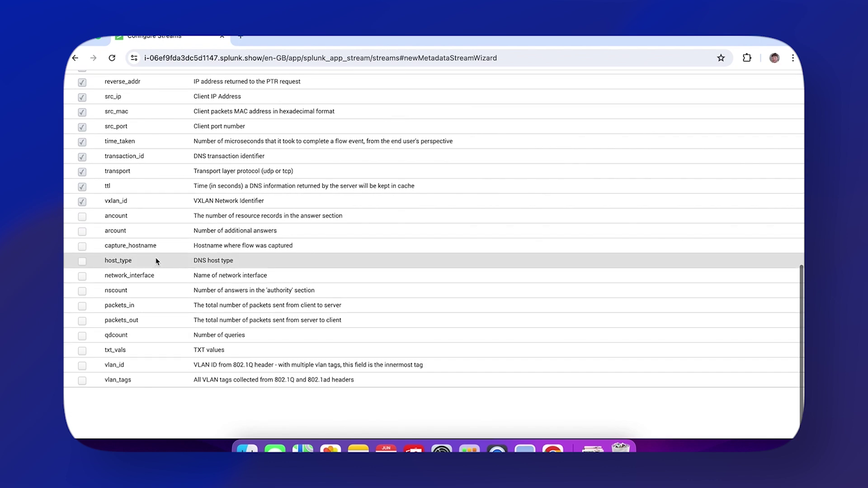
left_click(82, 366)
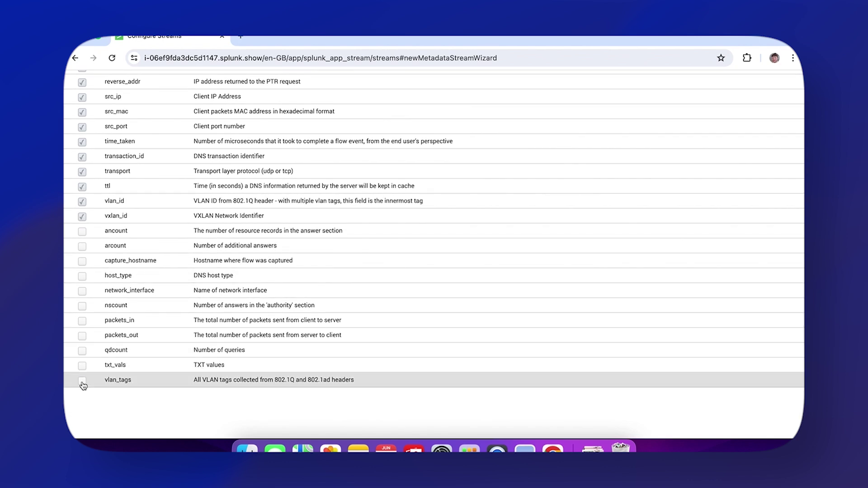
left_click(82, 383)
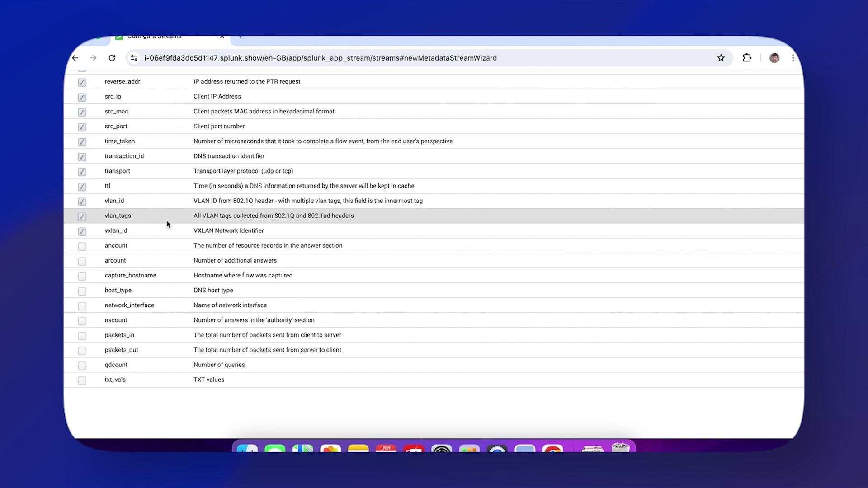
scroll(219, 310, "up", 10)
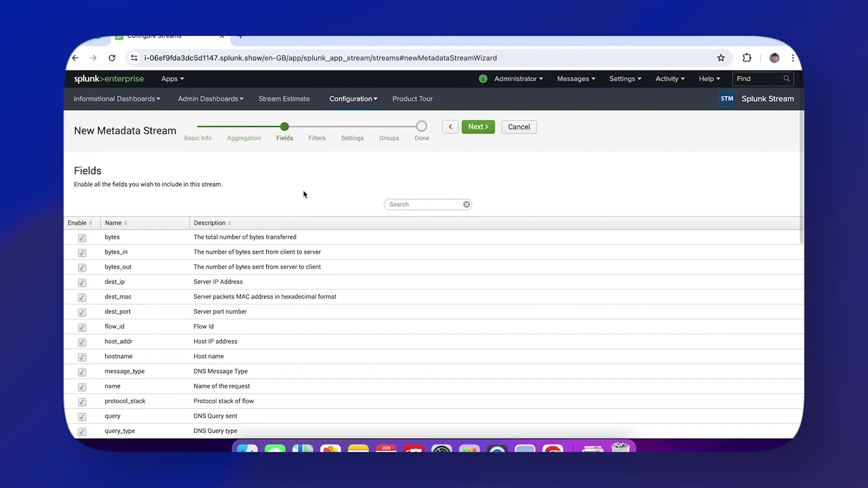
scroll(288, 402, "down", 5)
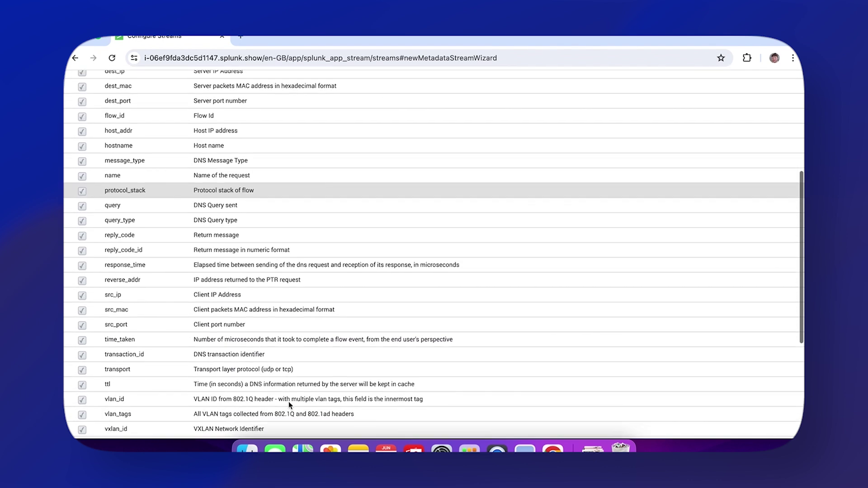
scroll(288, 402, "down", 5)
scroll(285, 272, "up", 3)
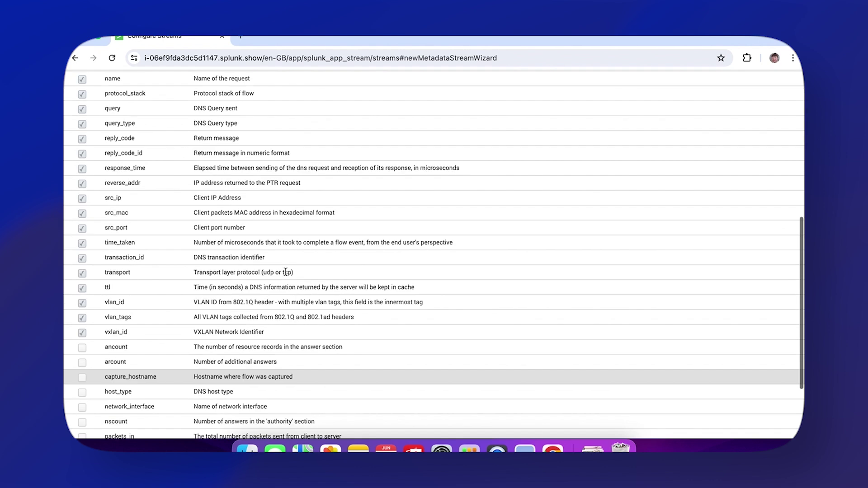
scroll(286, 271, "up", 7)
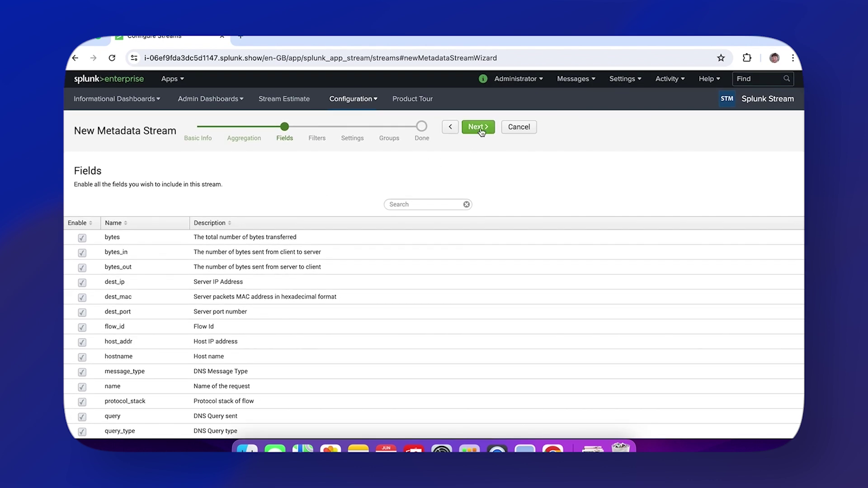
Pass through the Filters step without adding any filters and continue to Settings.
left_click(481, 129)
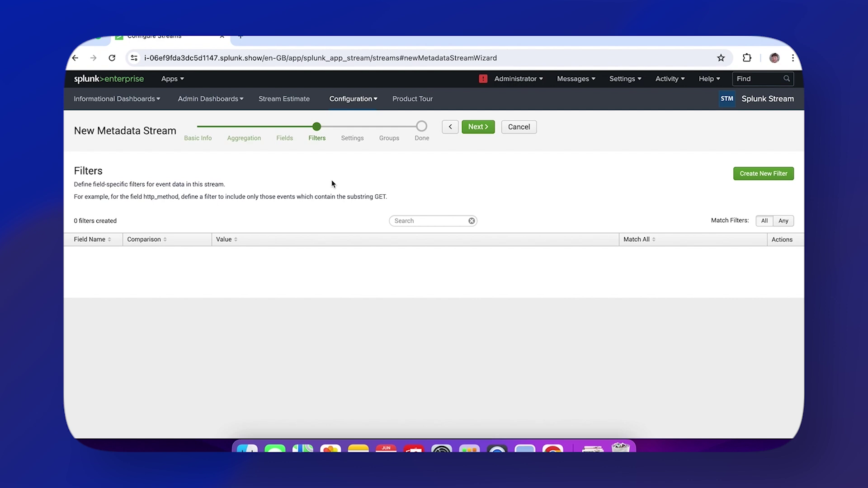
left_click_drag(385, 196, 363, 196)
left_click(416, 195)
left_click(478, 127)
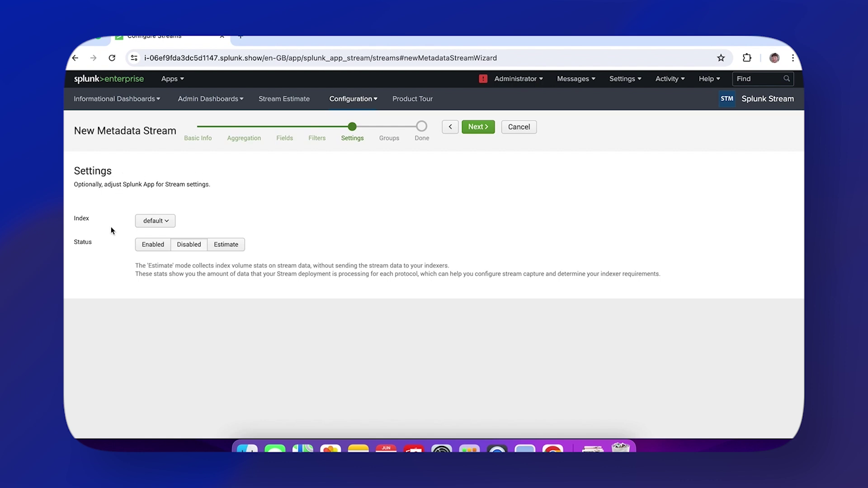
Choose splunklogger as the index, keep Status Disabled, and continue to Groups.
left_click(166, 222)
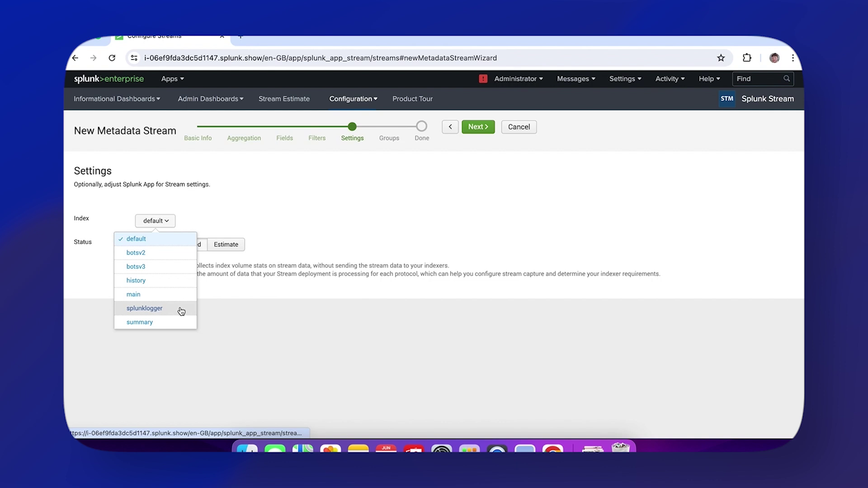
left_click(164, 310)
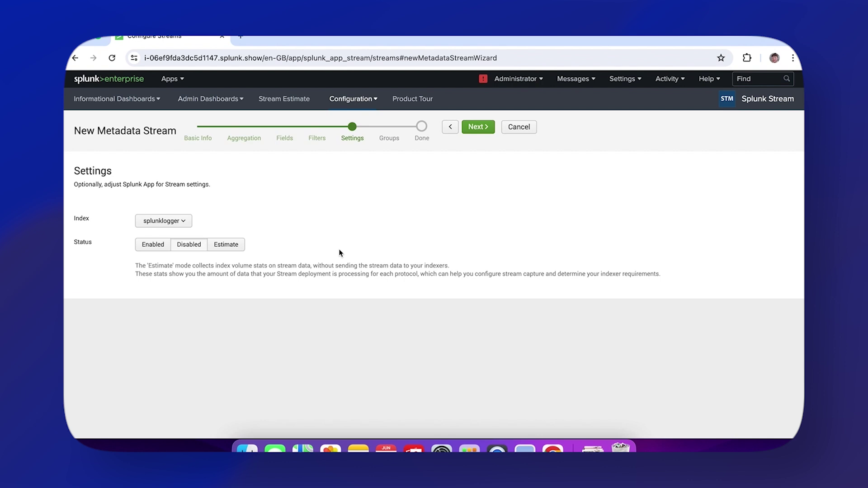
left_click(482, 128)
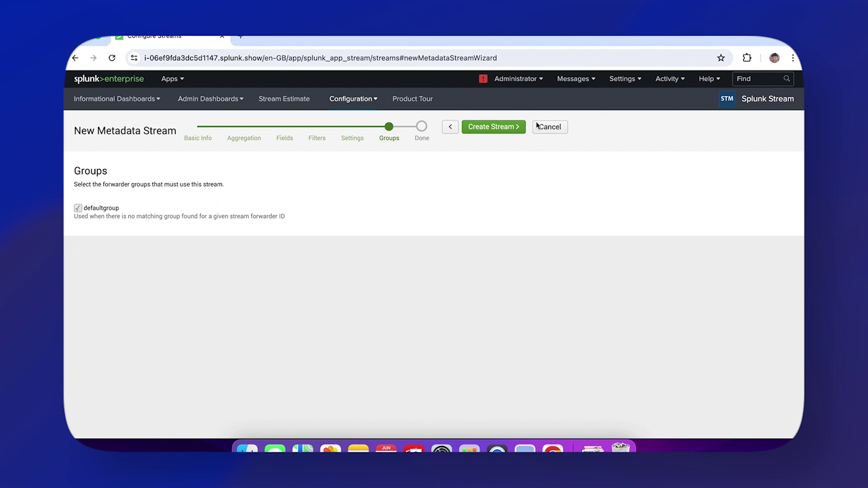
Create win_demo_dns with defaultgroup checked and open its configuration page.
left_click(489, 131)
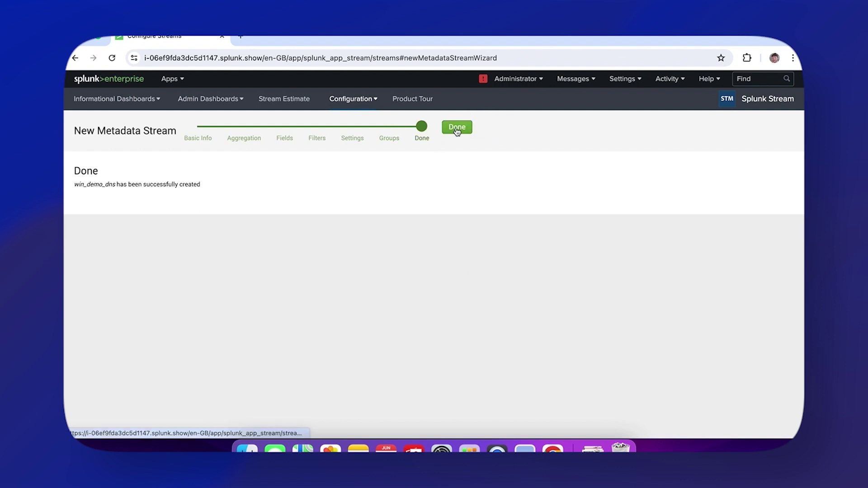
left_click(456, 128)
Return to the streams list, scroll down to win_demo_dns, and reopen it.
scroll(348, 307, "down", 1)
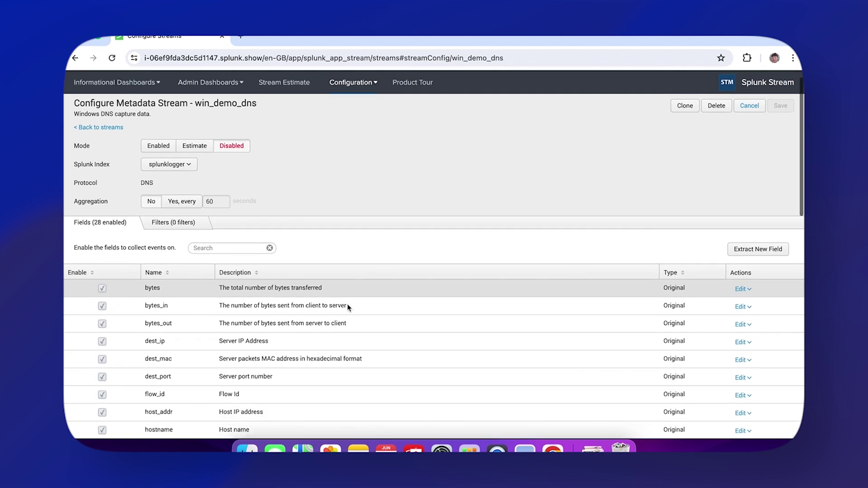
left_click(101, 125)
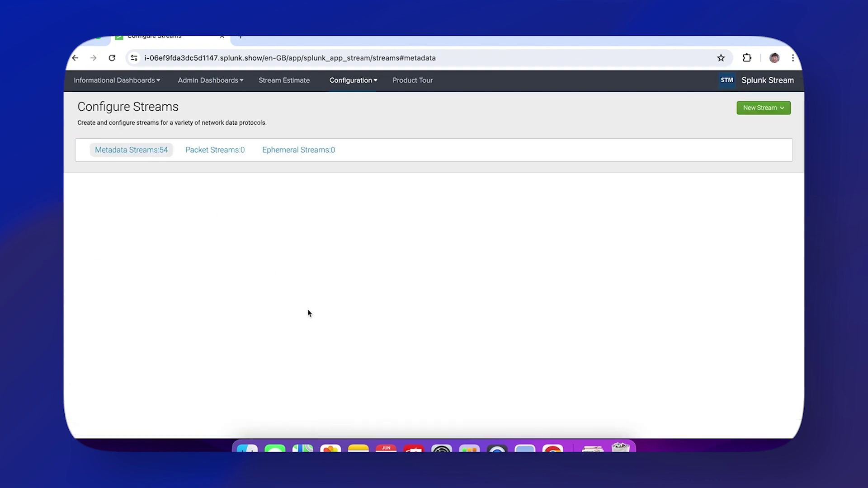
scroll(309, 312, "down", 10)
scroll(309, 313, "down", 10)
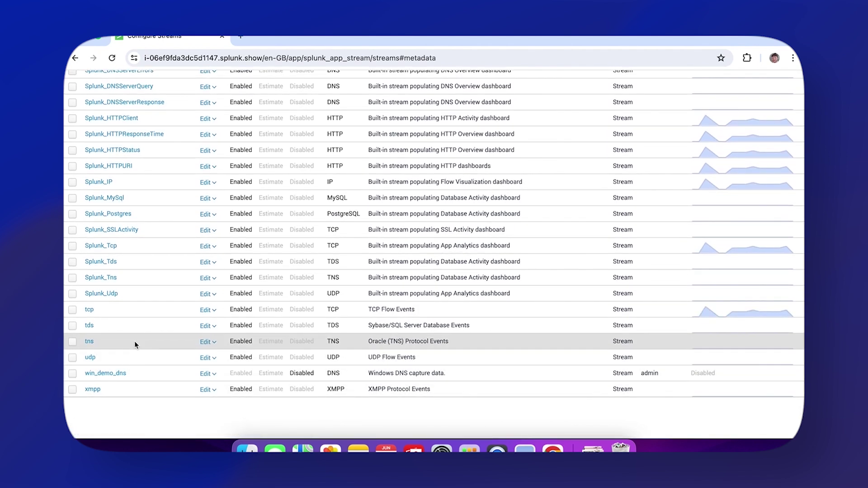
left_click(215, 375)
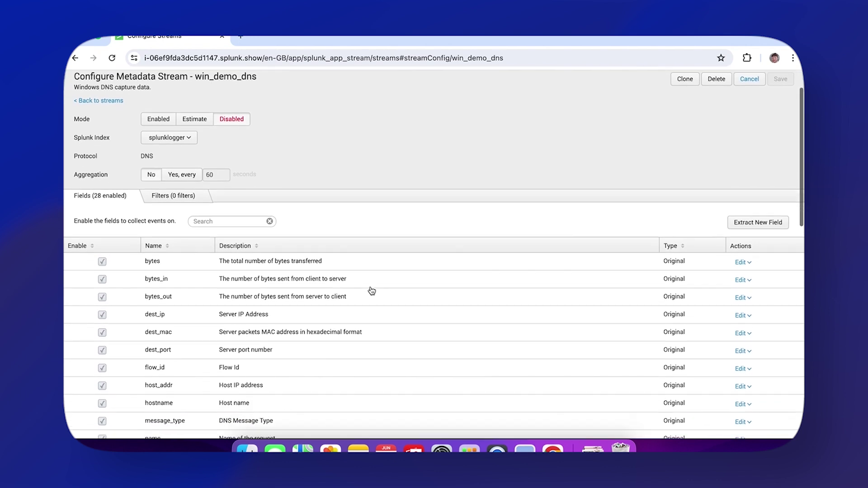
Change win_demo_dns's Splunk index from splunklogger to default.
scroll(352, 208, "up", 3)
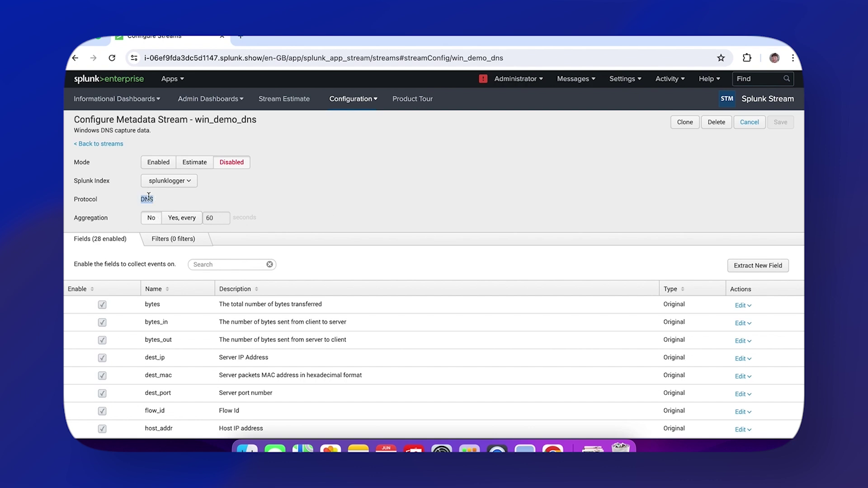
left_click(156, 182)
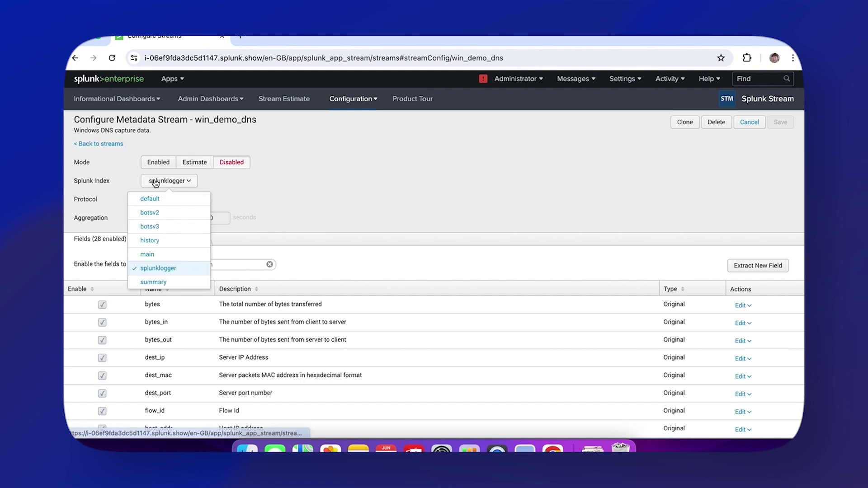
left_click(159, 199)
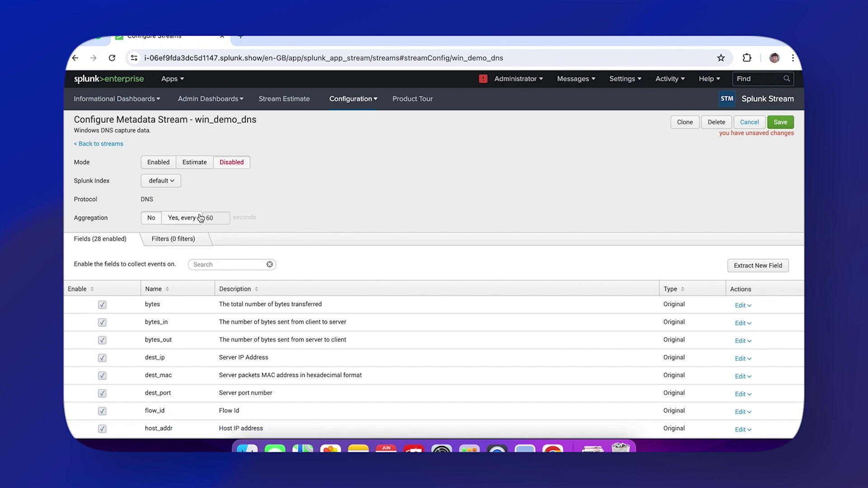
Check the stream's Filters tab, then look over its enabled Fields.
scroll(259, 239, "down", 2)
left_click(163, 239)
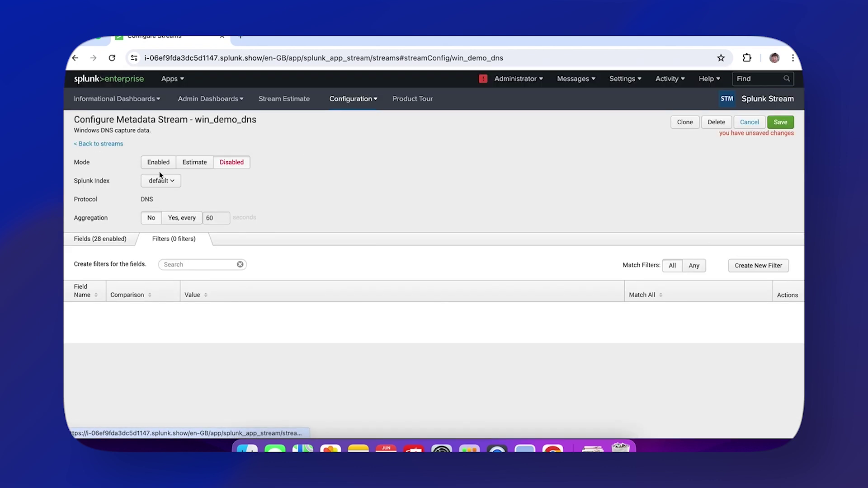
left_click(101, 238)
scroll(203, 323, "down", 5)
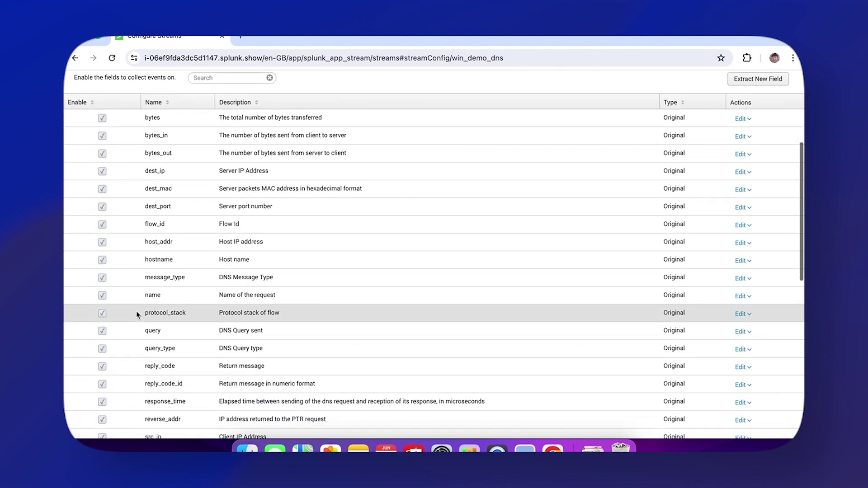